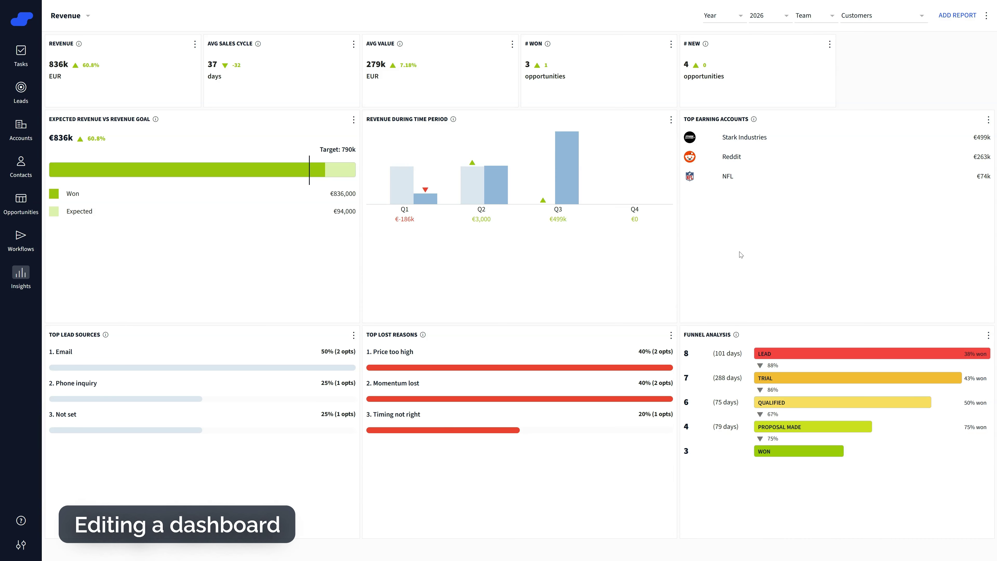
Open the Revenue dashboard's layout for editing and save the dashboard.
left_click(988, 15)
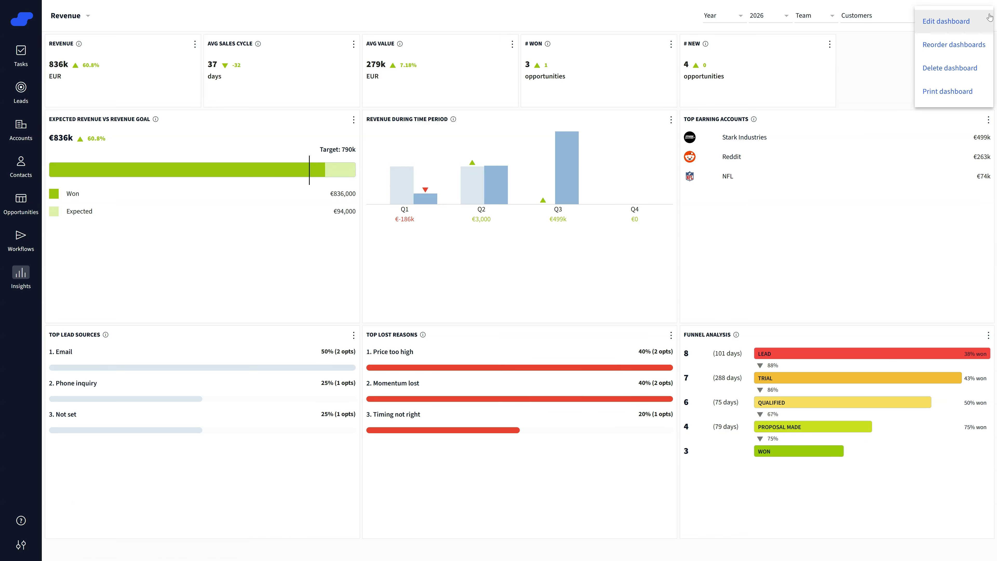
left_click(973, 22)
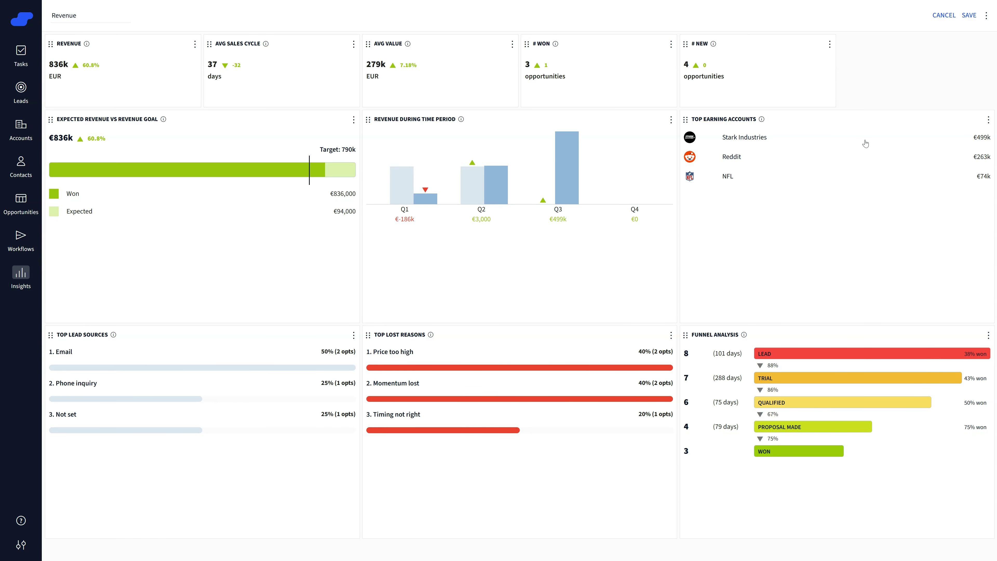
left_click_drag(628, 118, 558, 118)
left_click(97, 14)
left_click(969, 16)
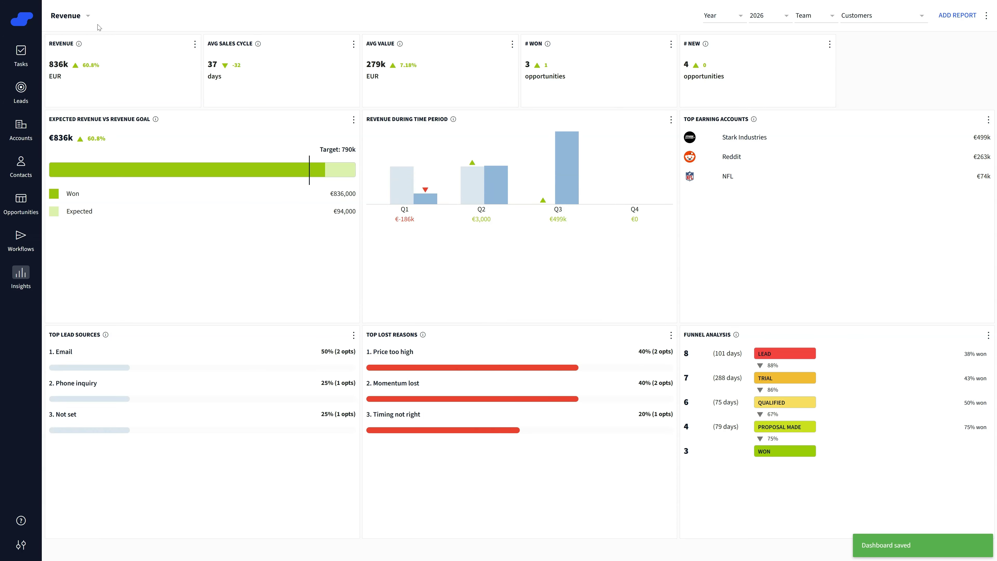
Create a new dashboard named Demo.
left_click(75, 17)
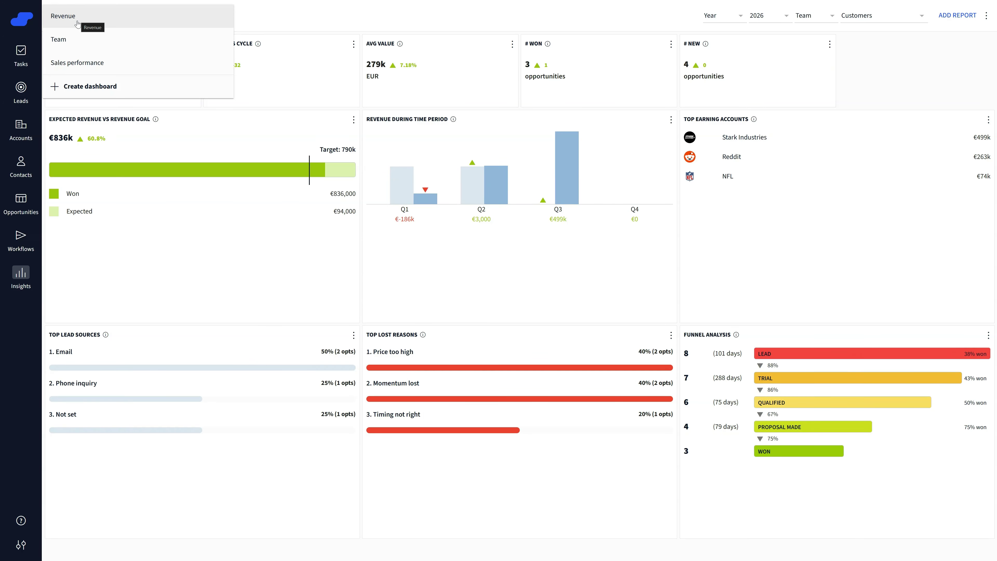
left_click(84, 85)
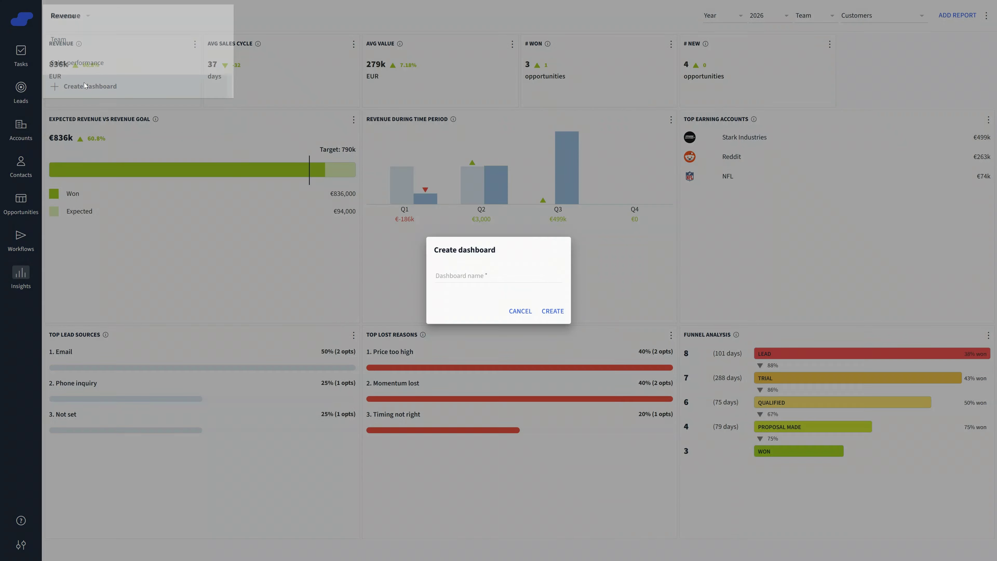
type("De")
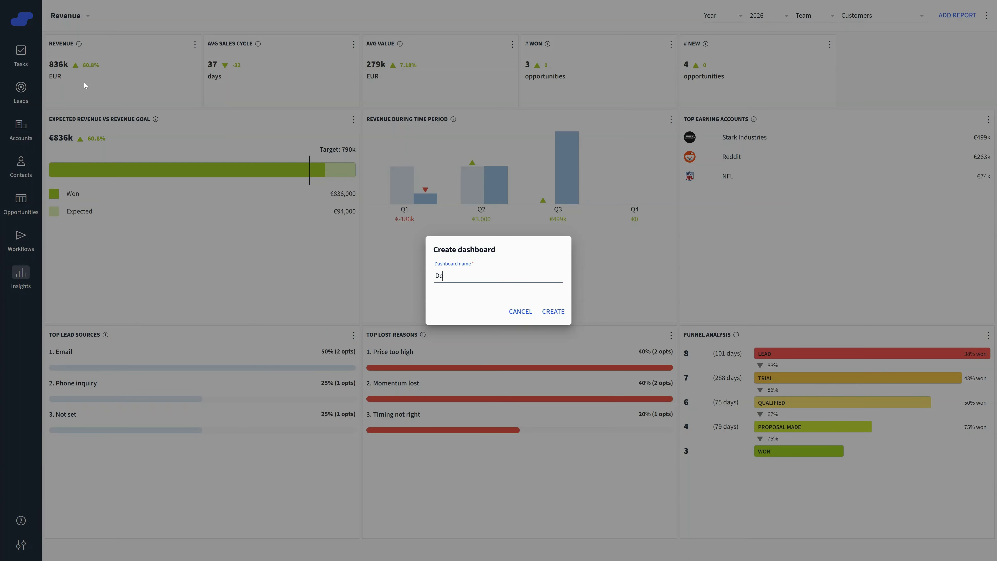
type("mo")
left_click(562, 313)
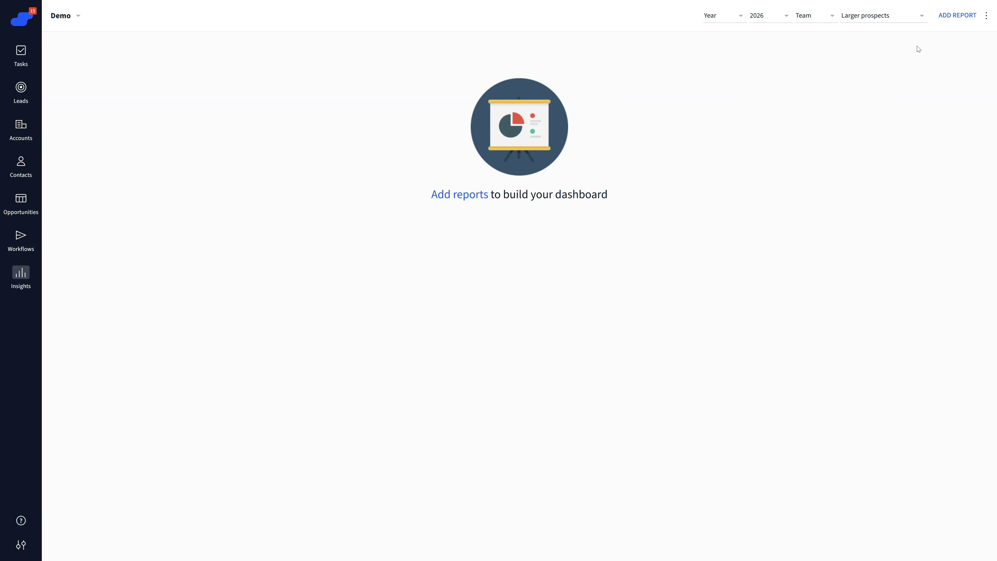
Add a report titled Test on the Opportunities entity, applying the dashboard time filter to Creation date.
left_click(957, 16)
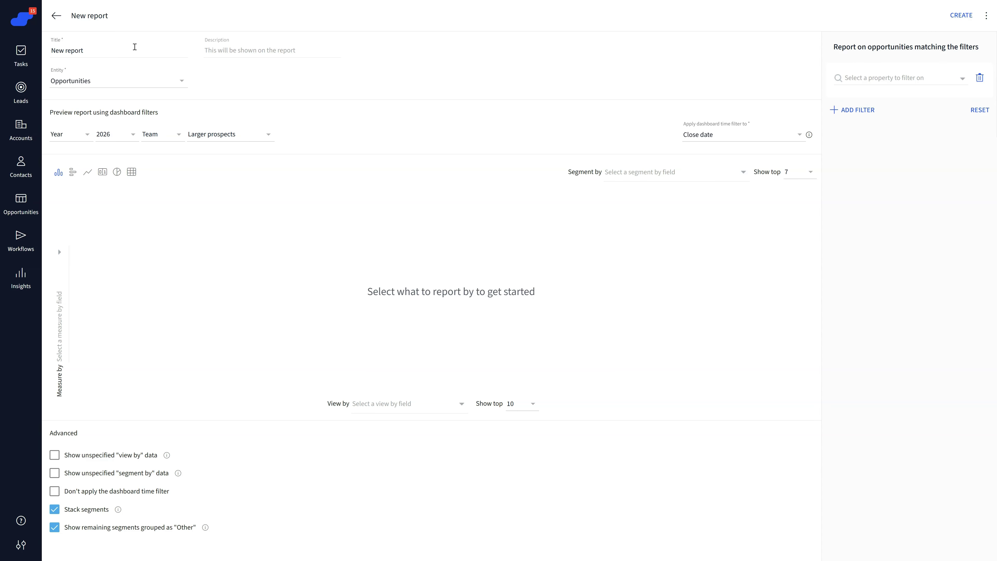
left_click_drag(133, 49, 20, 49)
type("Test")
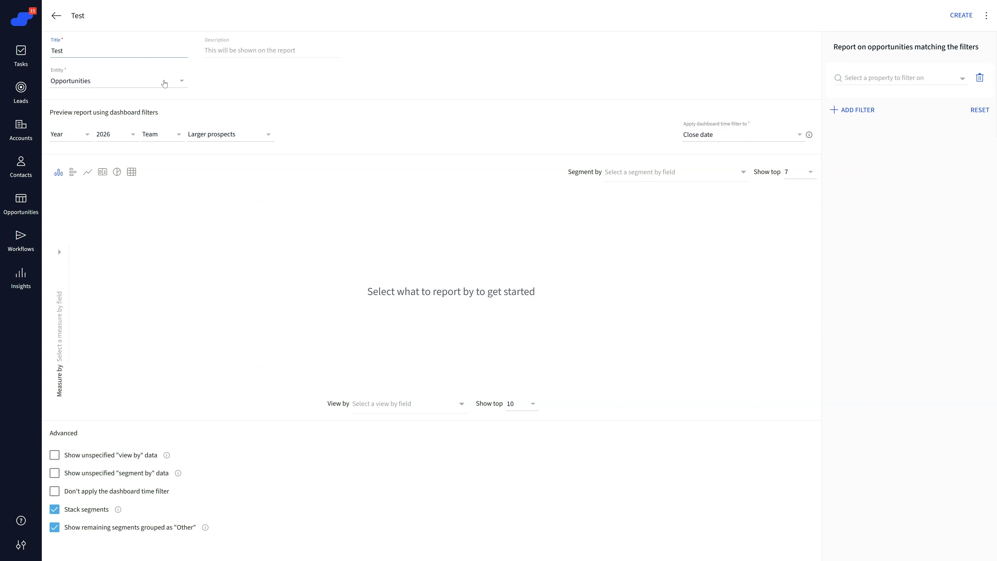
left_click(164, 83)
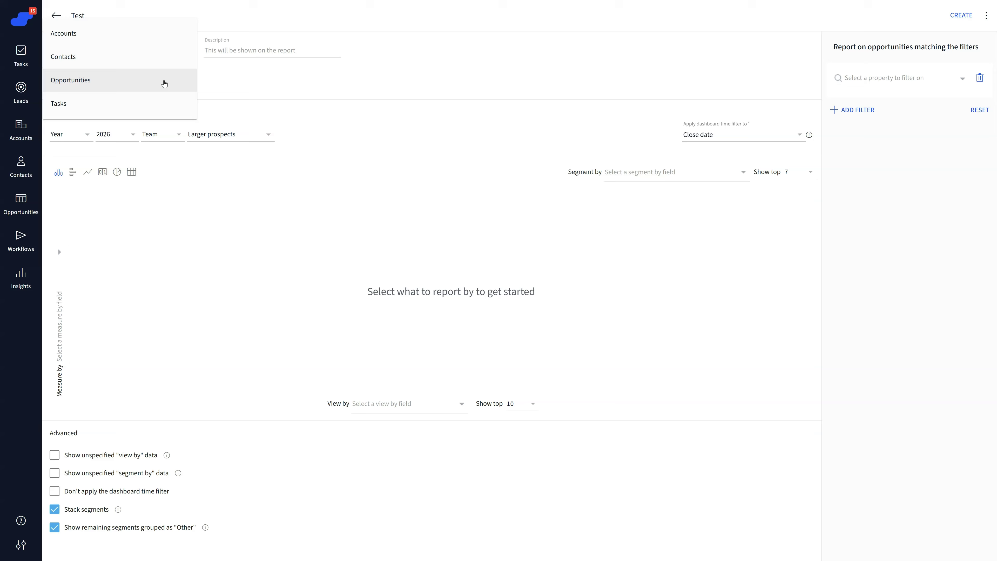
left_click(275, 83)
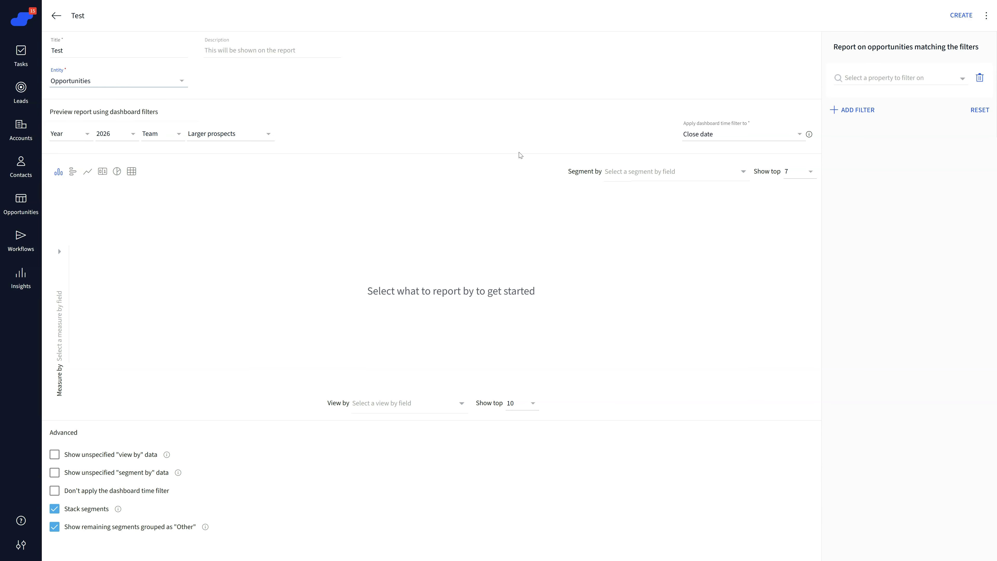
left_click(719, 132)
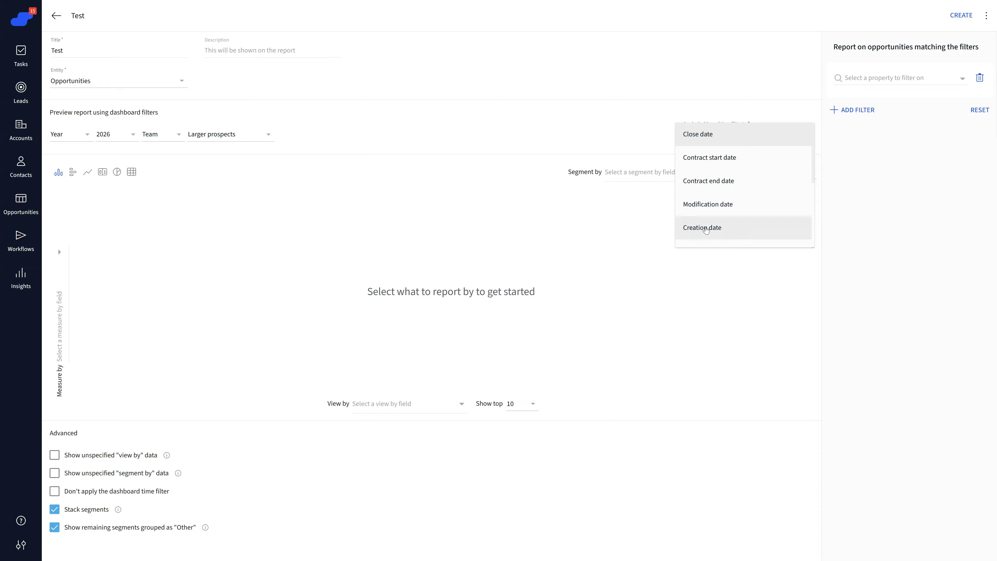
left_click(693, 227)
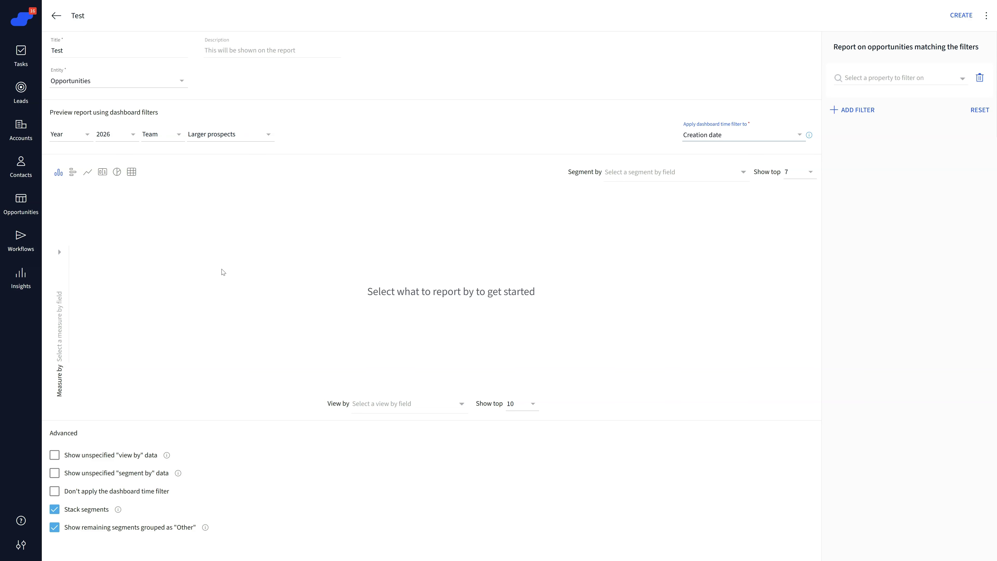
Set the report to view by Opportunity created by and measure by Opportunity value.
left_click(401, 404)
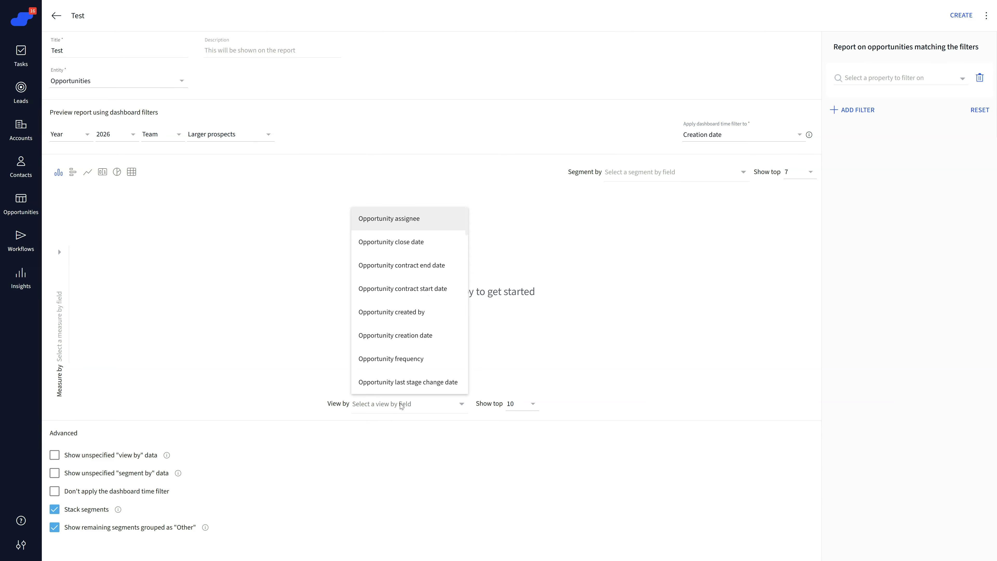
type("cre")
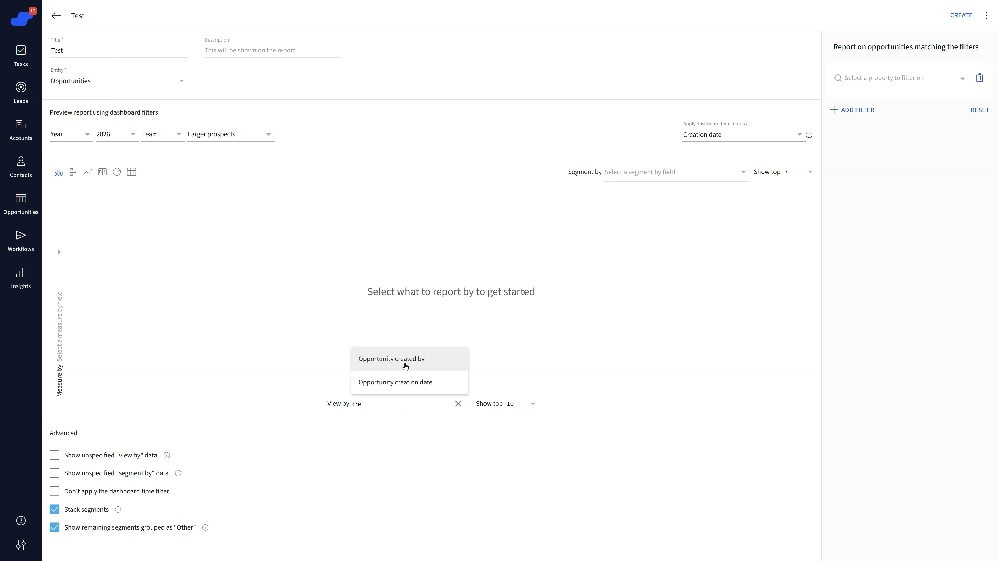
left_click(405, 366)
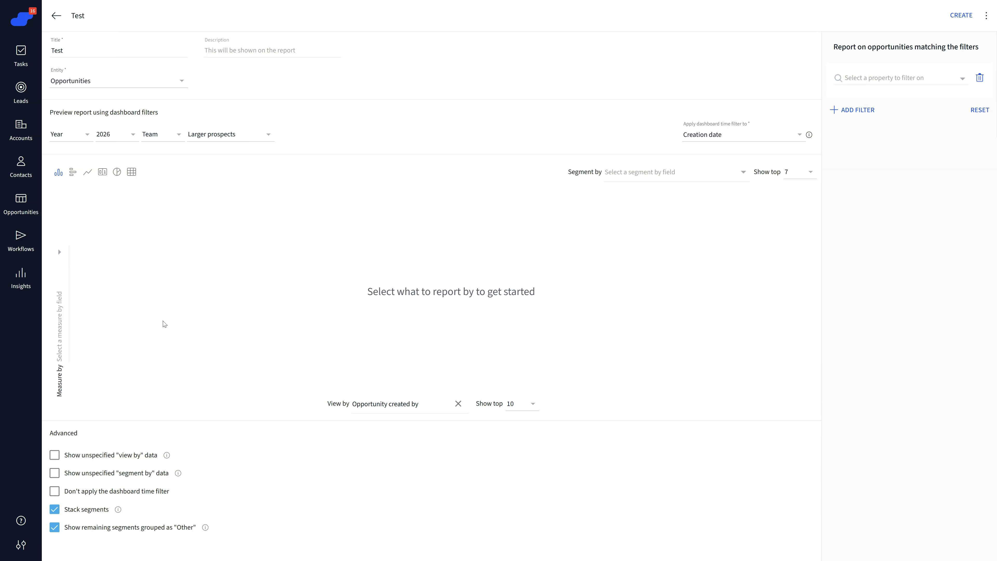
left_click(66, 312)
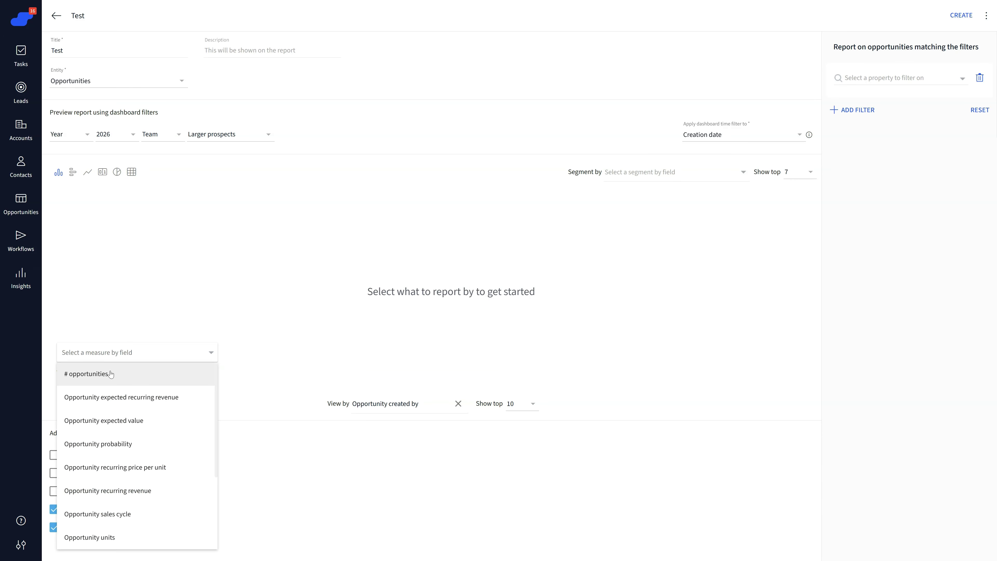
left_click(129, 468)
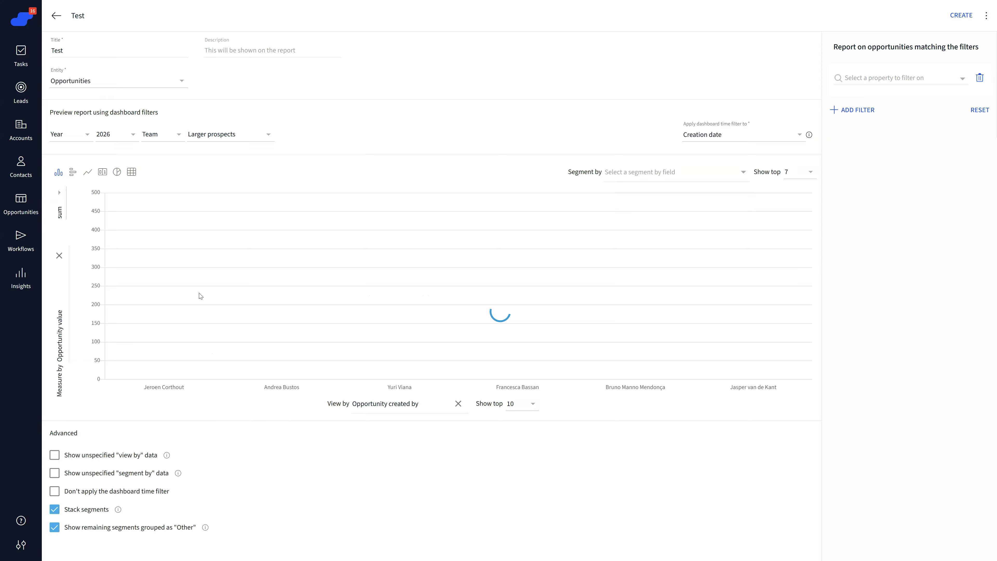
Segment the report by Opportunity stage and display it as a Bar chart with unstacked segments.
left_click(623, 173)
type("stage")
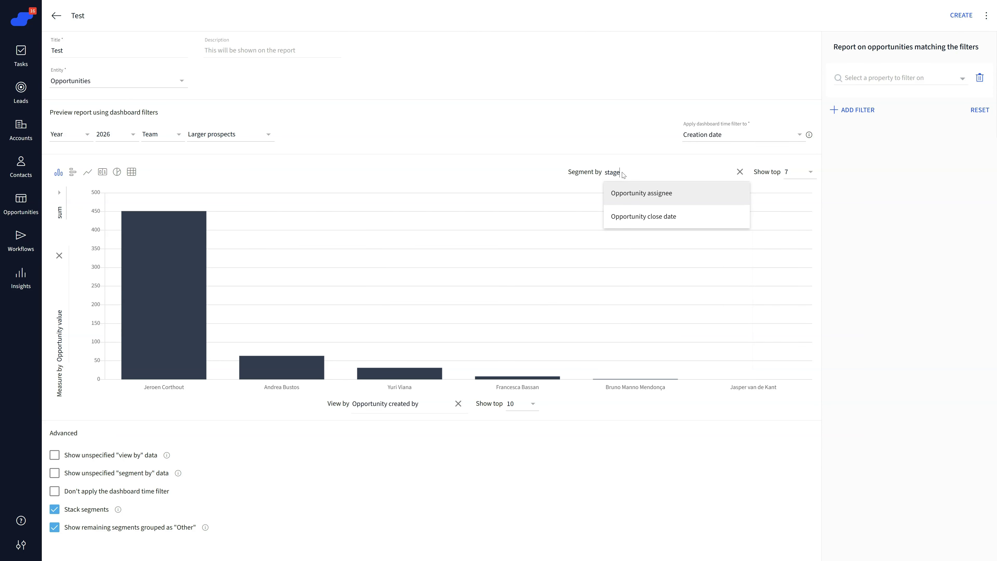
left_click(669, 216)
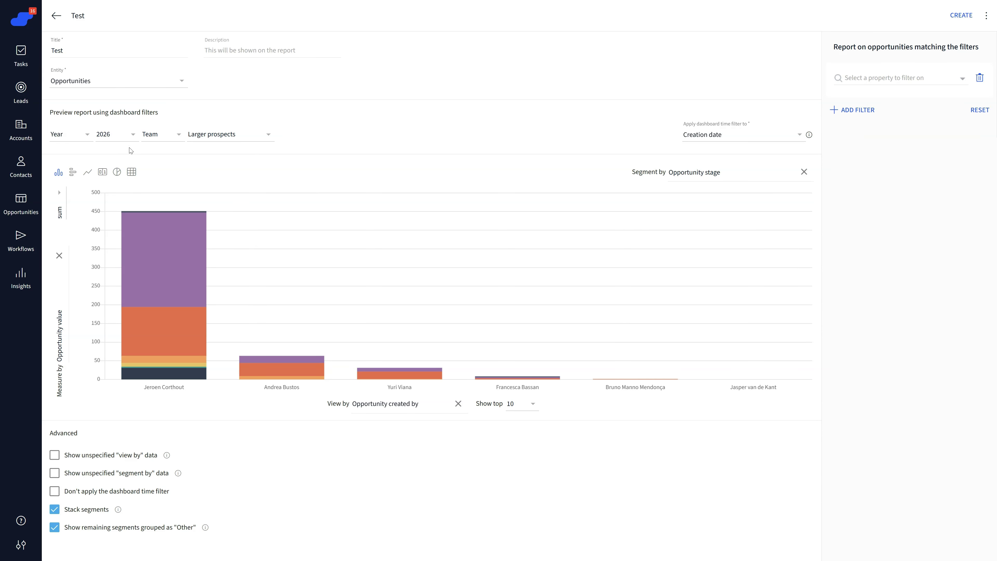
left_click(73, 172)
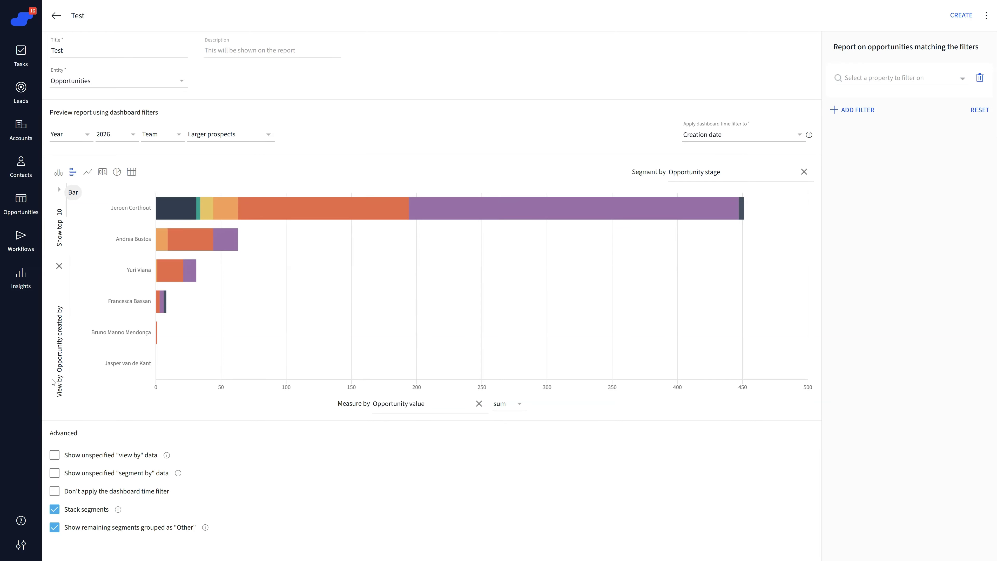
left_click(54, 510)
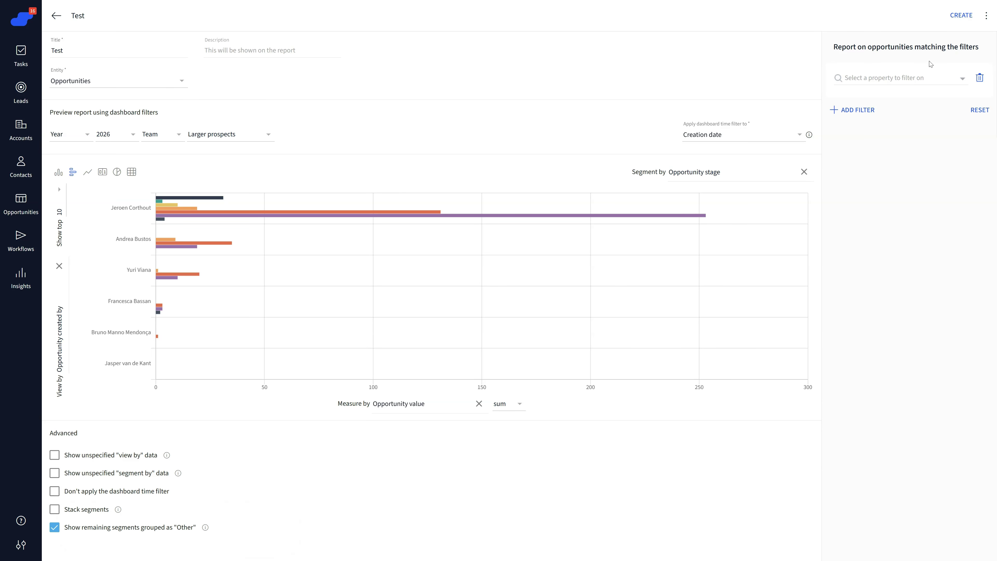
Filter the report on Account Last interaction date less than 30 days ago and create the report.
left_click(903, 79)
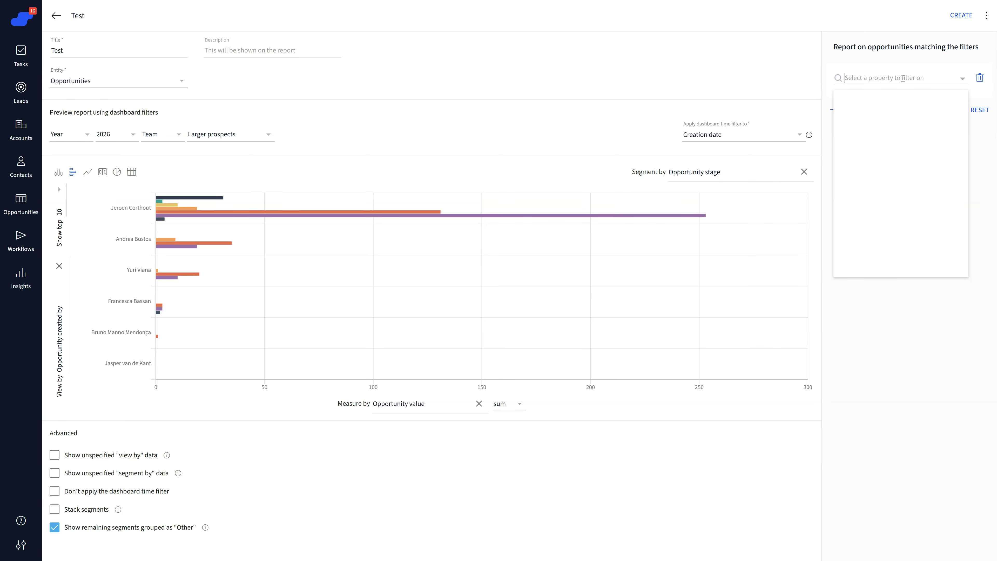
type("last")
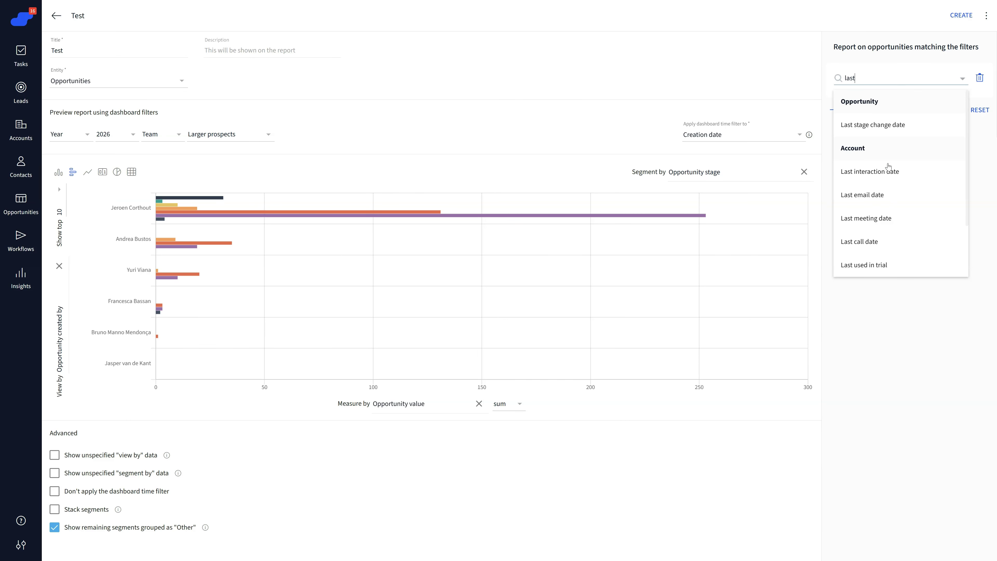
left_click(887, 176)
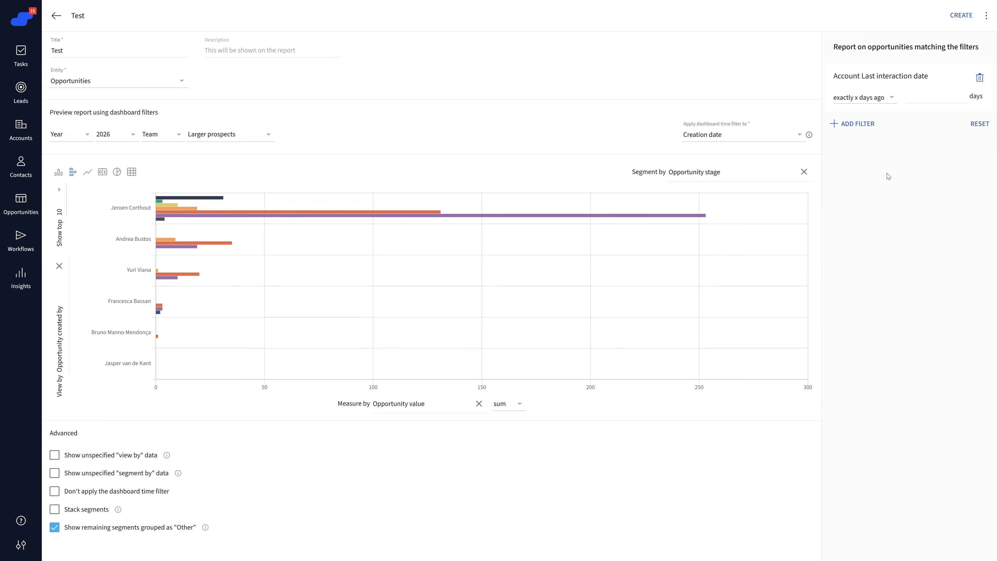
left_click(890, 99)
left_click(877, 121)
left_click(925, 97)
type("30")
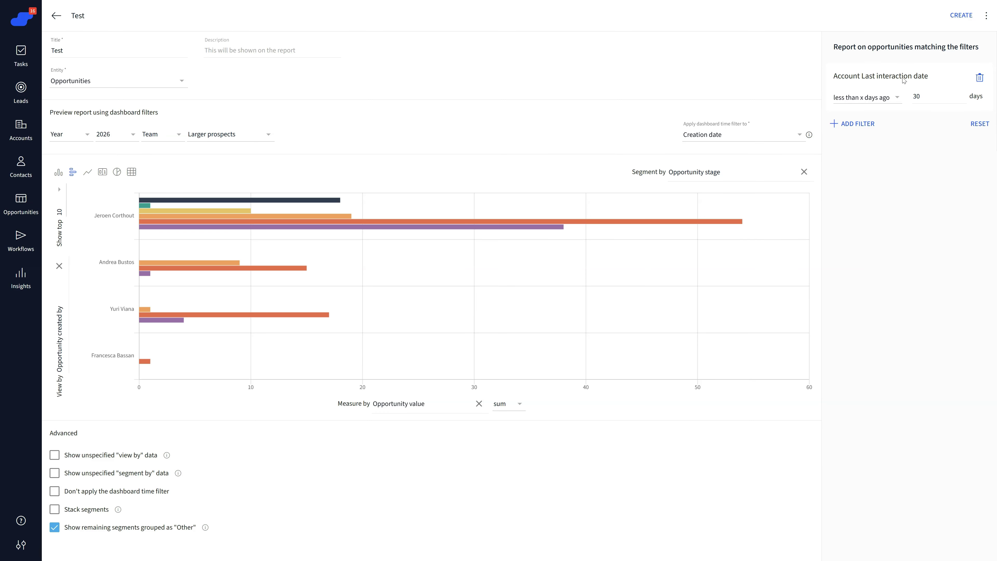
left_click(960, 15)
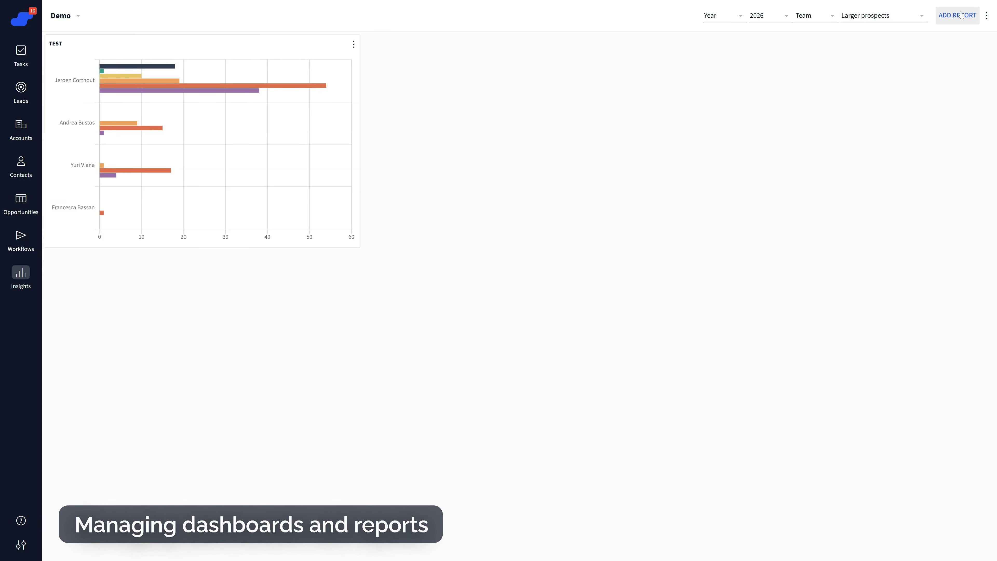
Examine the Demo dashboard's management options and the list for reordering dashboards, leaving the order as it is.
left_click(987, 17)
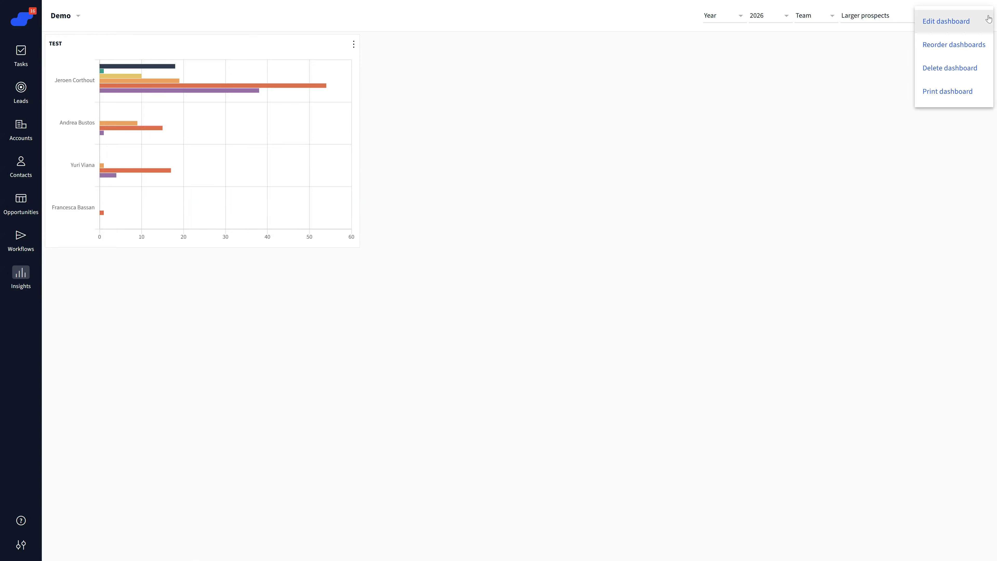
left_click(964, 44)
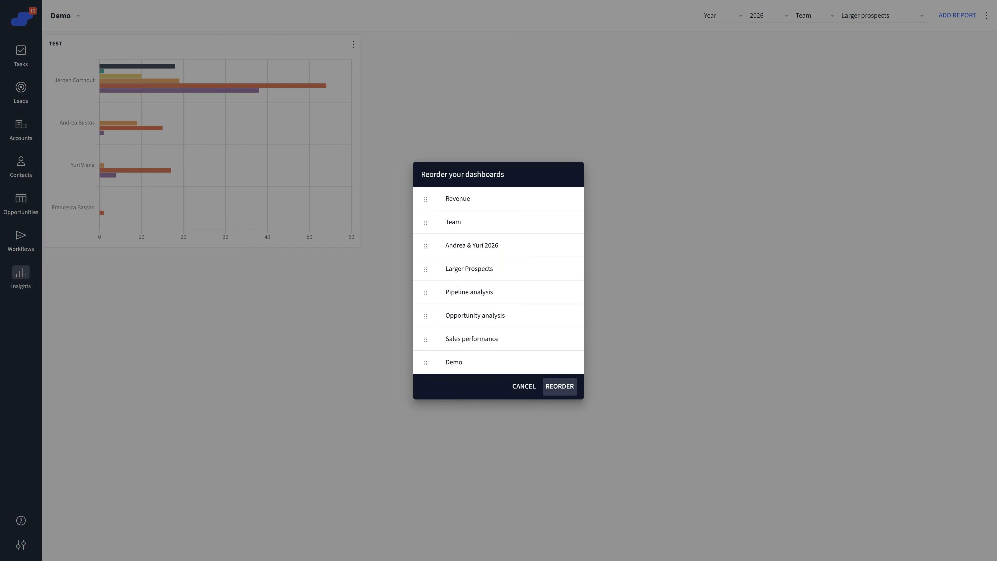
mouse_move(423, 293)
left_mouse_down()
mouse_move(423, 256)
mouse_move(426, 291)
left_mouse_up()
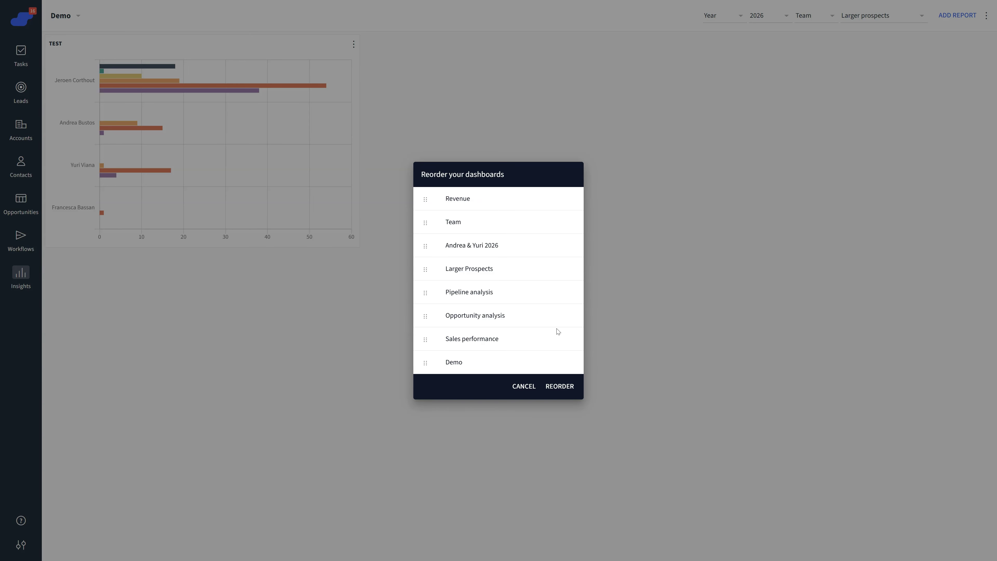
left_click(523, 386)
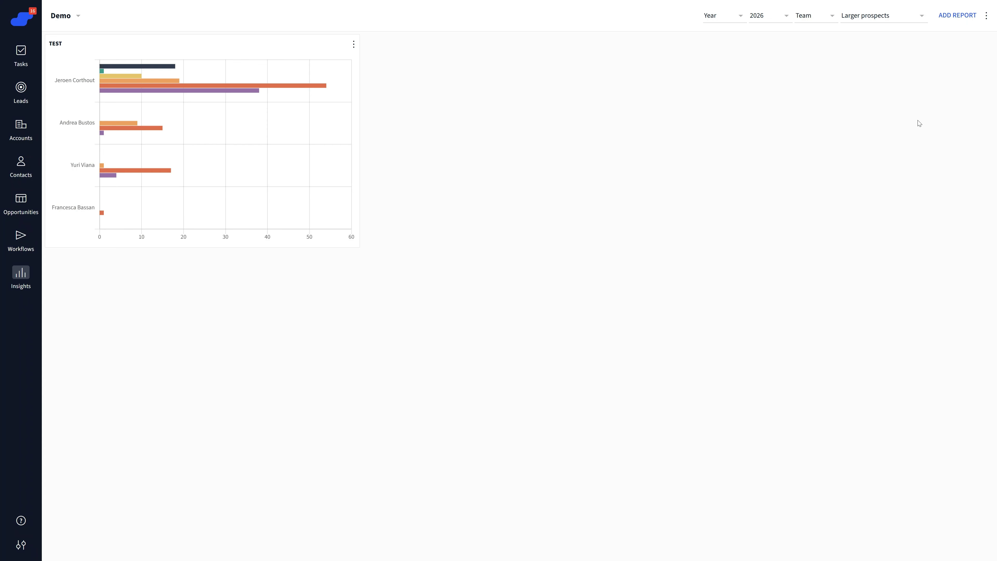
left_click(987, 16)
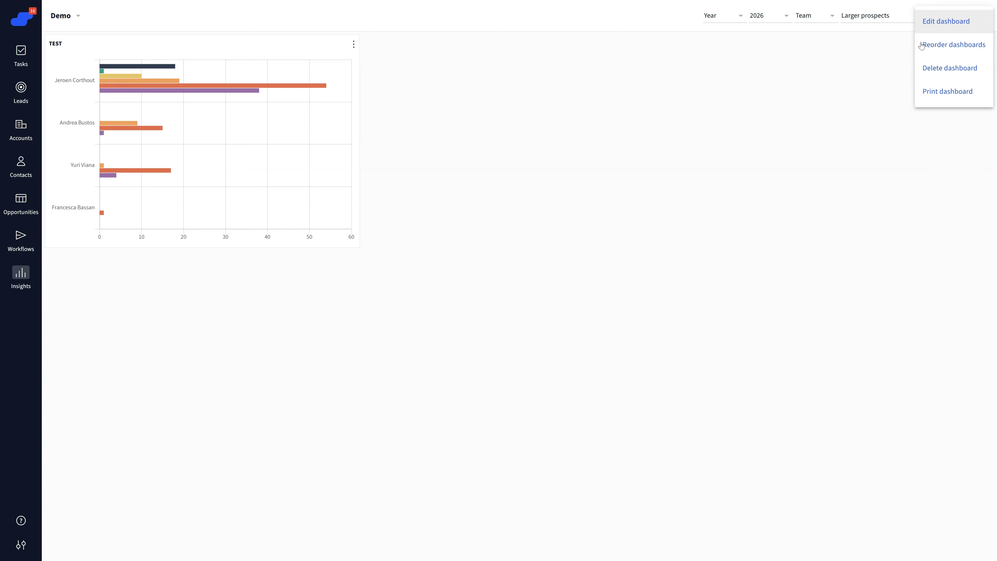
left_click(412, 104)
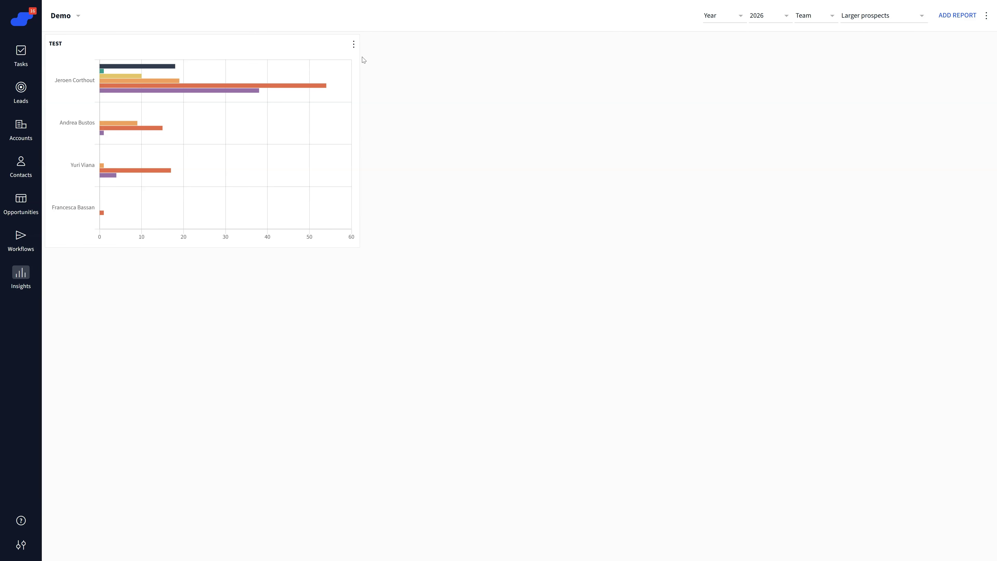
Examine the Test report's options and the dialog for moving it to another dashboard, and close it without moving.
left_click(354, 44)
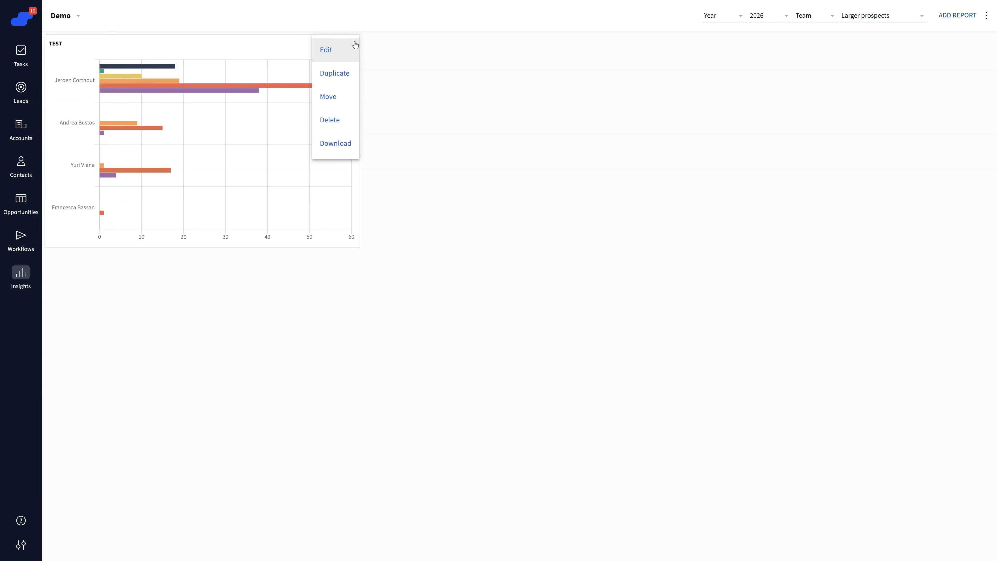
left_click(341, 96)
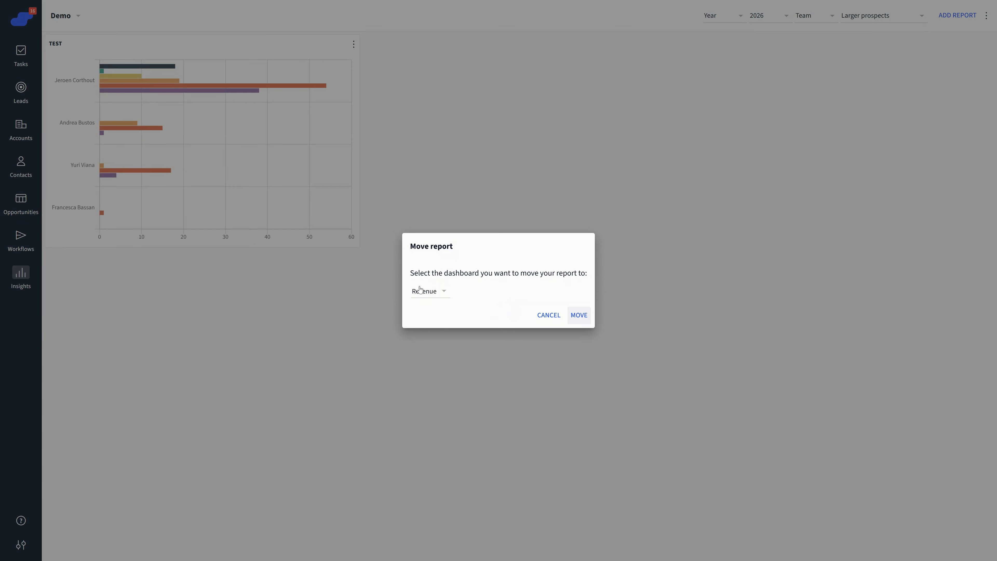
left_click(553, 187)
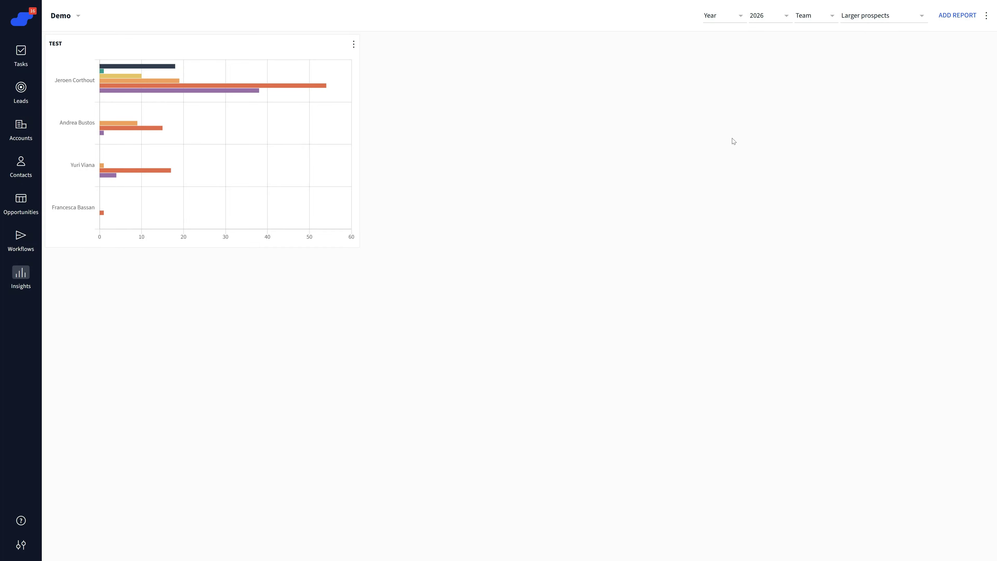